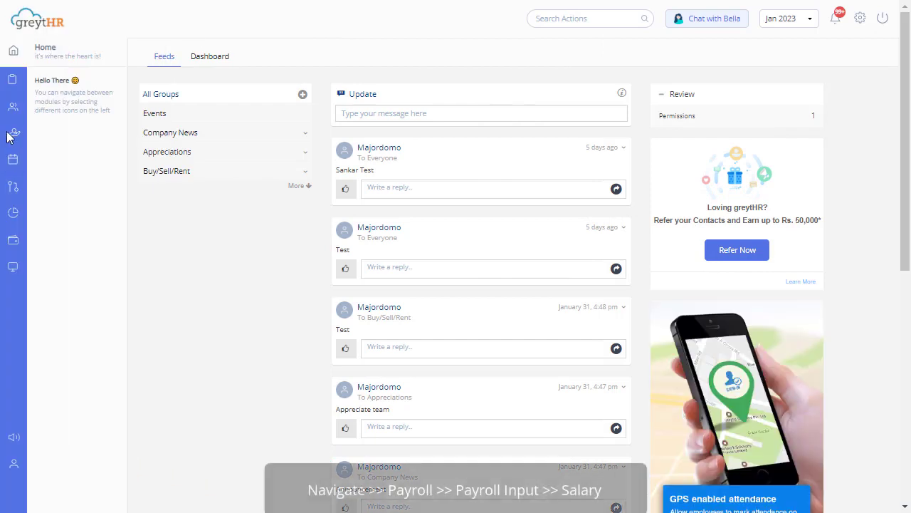
Open the Jan 2023 Payroll Inputs Salary page showing the employee's components.
{"action": "left_click", "coordinate": [14, 133]}
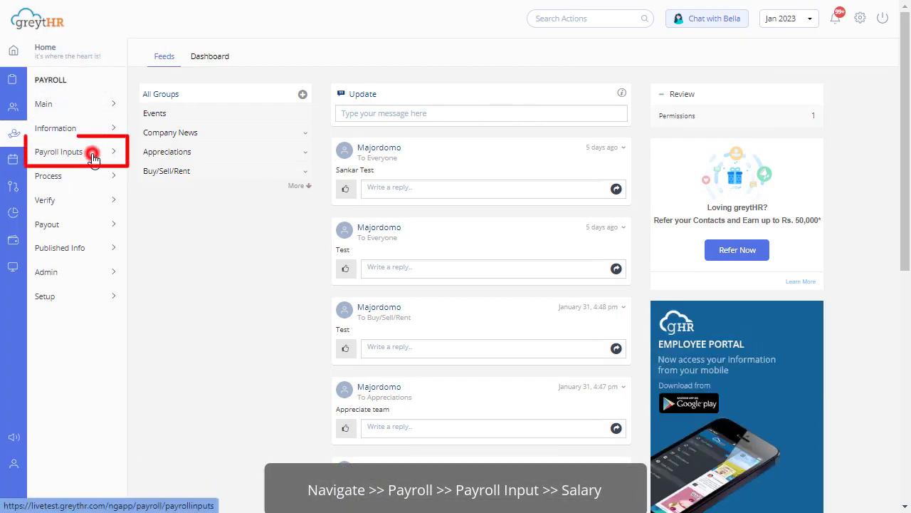
{"action": "left_click", "coordinate": [93, 152]}
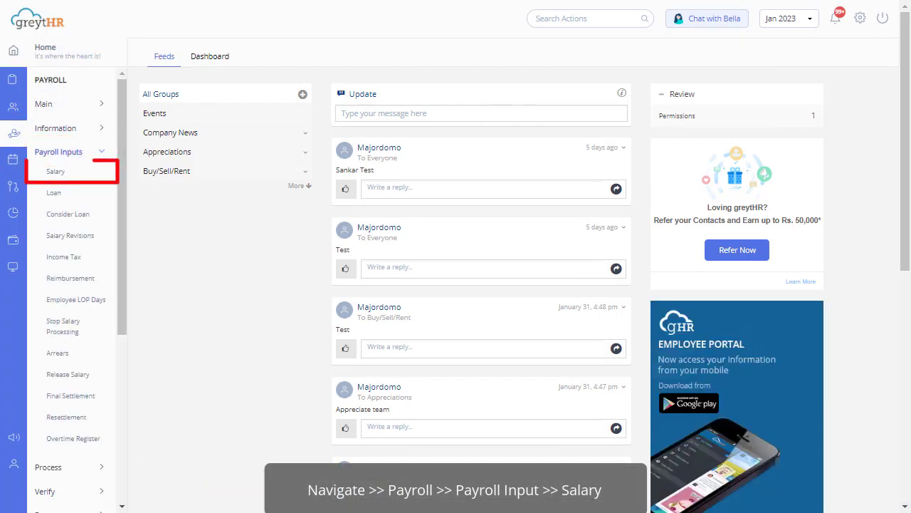
{"action": "left_click", "coordinate": [69, 173]}
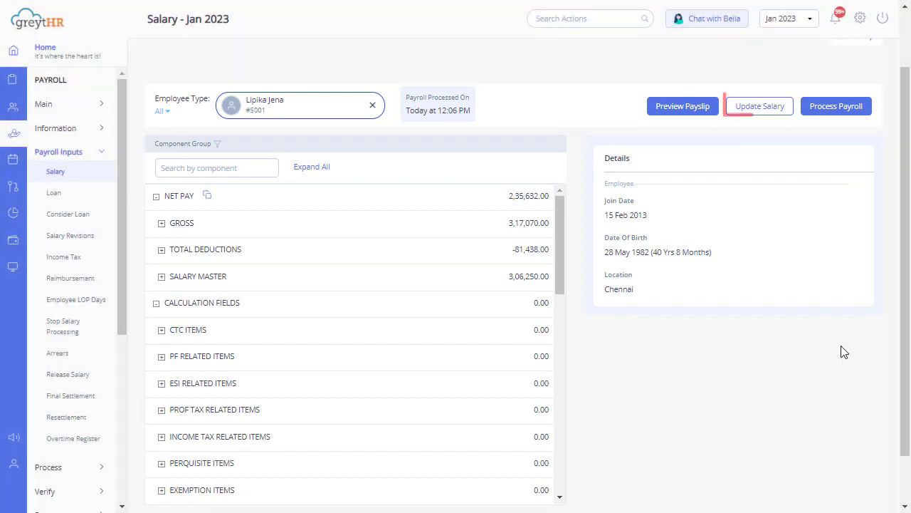
Add a new salary revision raising Annual CTC by 5% to 38,58,750.
{"action": "left_click", "coordinate": [758, 112]}
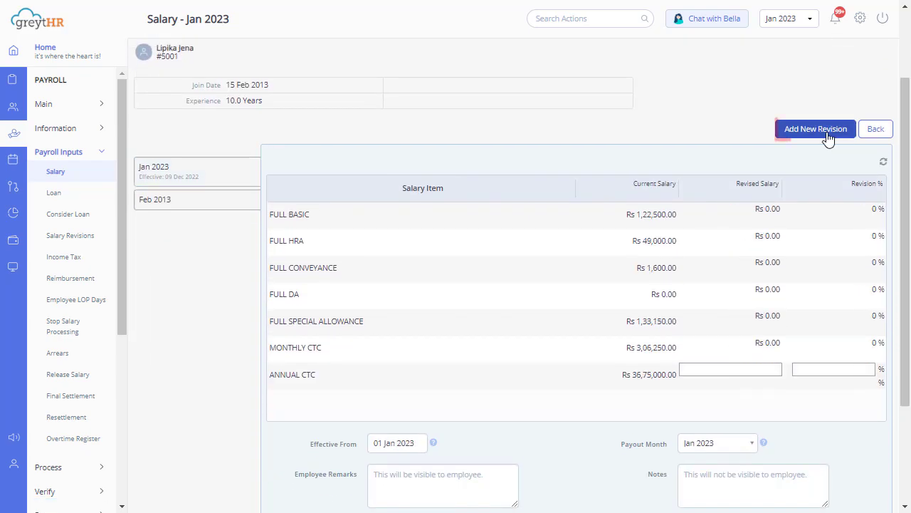
{"action": "left_click", "coordinate": [827, 135]}
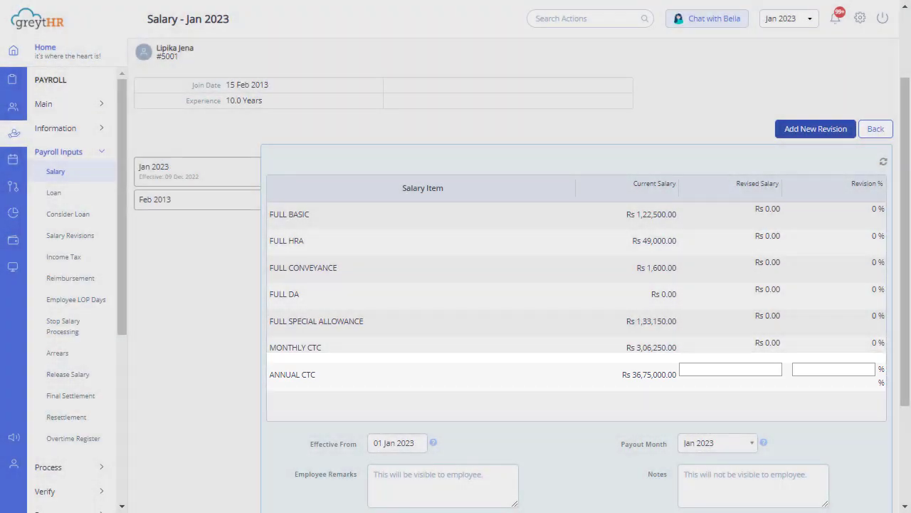
{"action": "left_click", "coordinate": [833, 369]}
{"action": "type", "text": "5"}
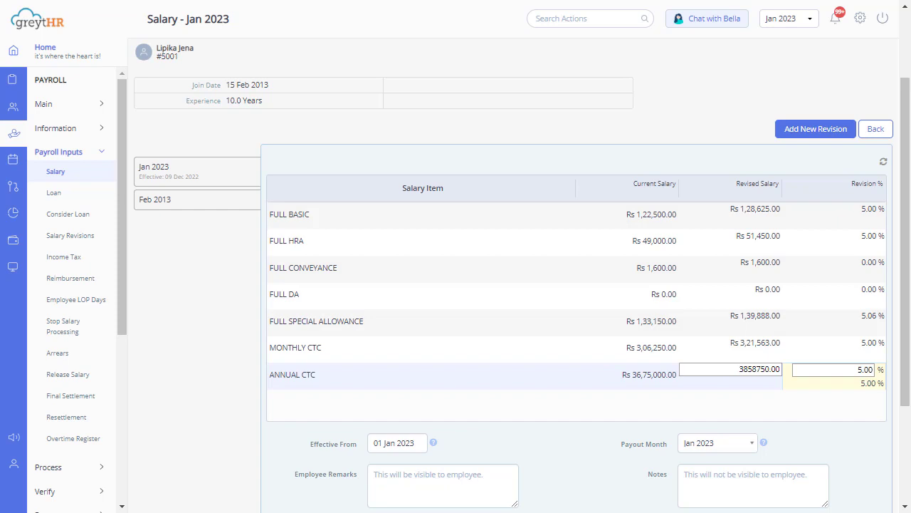
{"action": "scroll", "coordinate": [520, 285], "scroll_direction": "down", "scroll_amount": 1}
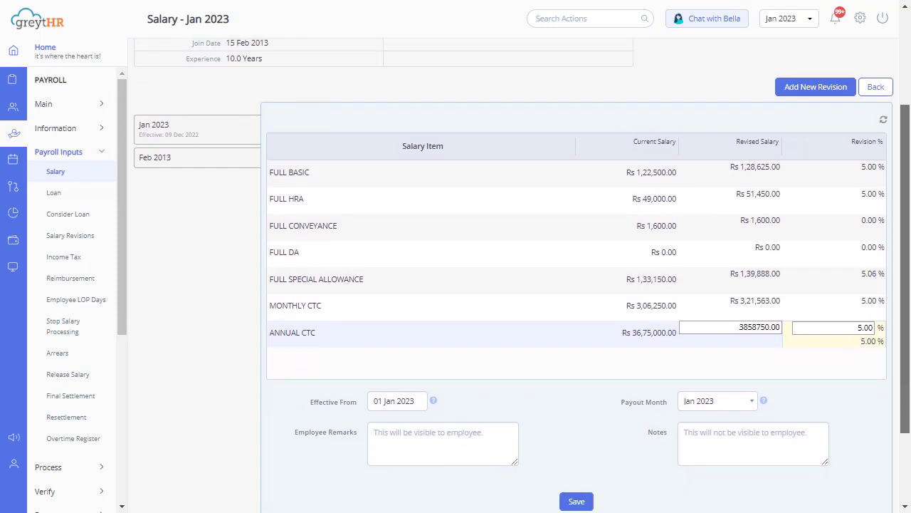
{"action": "scroll", "coordinate": [520, 285], "scroll_direction": "down", "scroll_amount": 1}
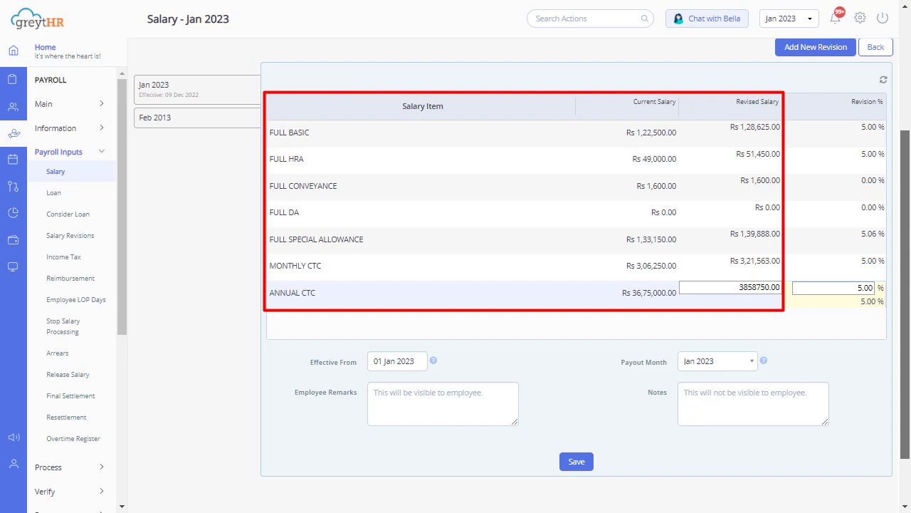
Set the revision effective from 10 Nov 2022 with Jan 2023 as payout month.
{"action": "left_click", "coordinate": [409, 360]}
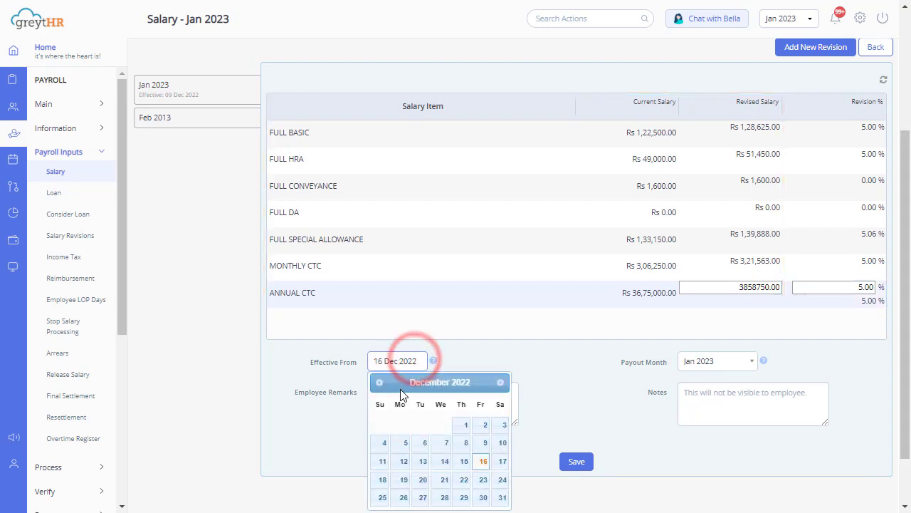
{"action": "left_click", "coordinate": [481, 463]}
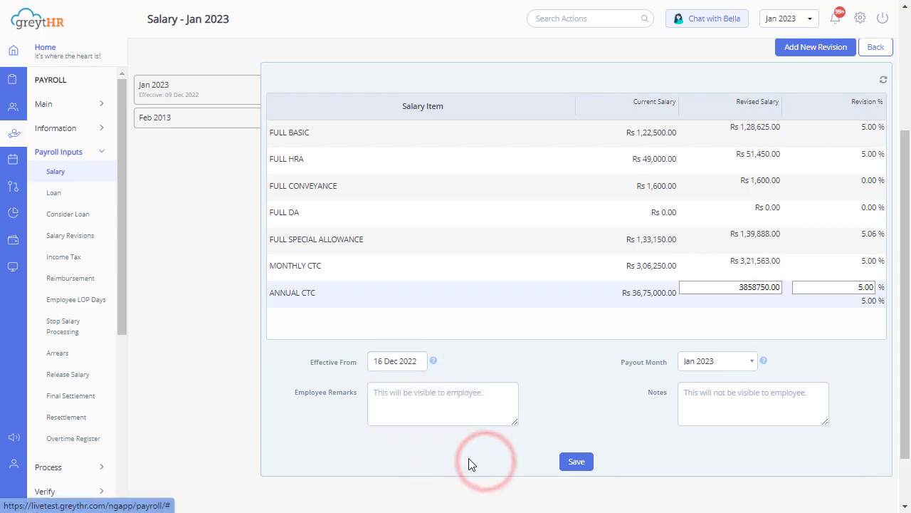
{"action": "left_click", "coordinate": [716, 363]}
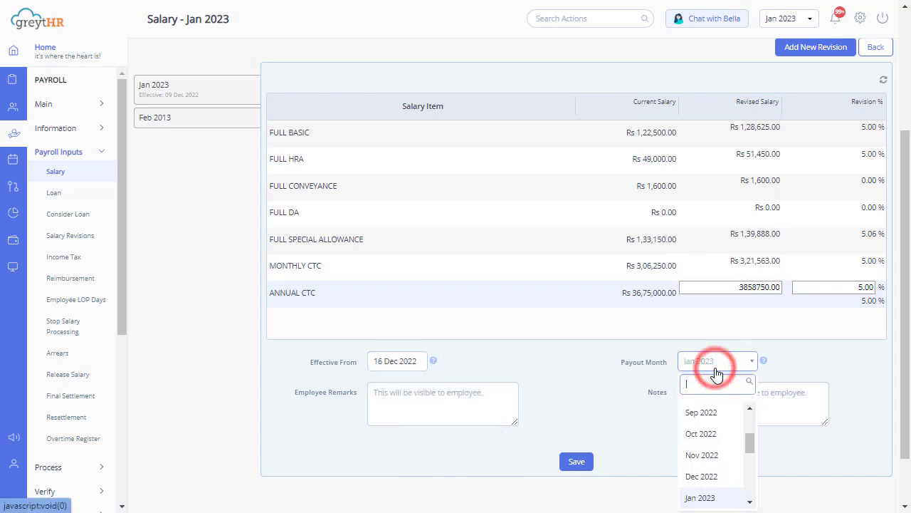
{"action": "left_click", "coordinate": [723, 499]}
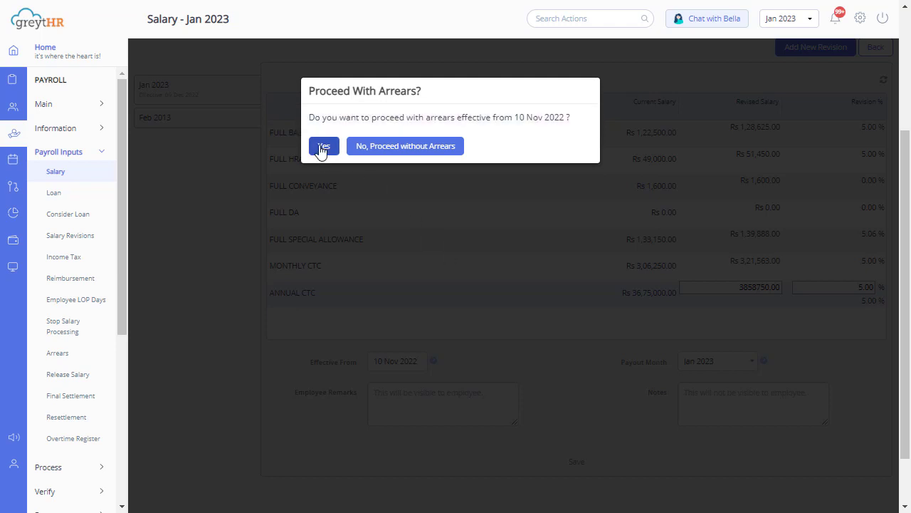
Proceed with arrears to save the revision, then go to the Jan 2023 Arrears page.
{"action": "left_click", "coordinate": [375, 147]}
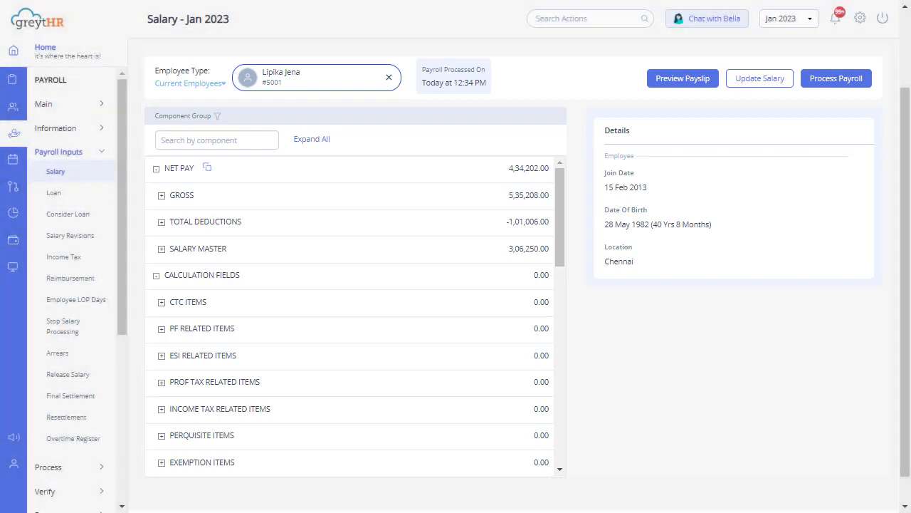
{"action": "left_click", "coordinate": [73, 354]}
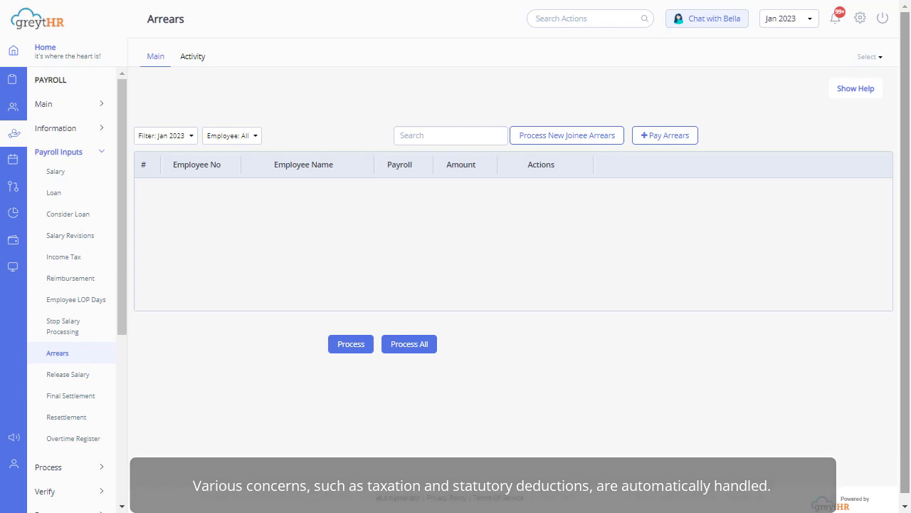
Start a new Pay Arrears entry for Jan 2023.
{"action": "left_click", "coordinate": [679, 145]}
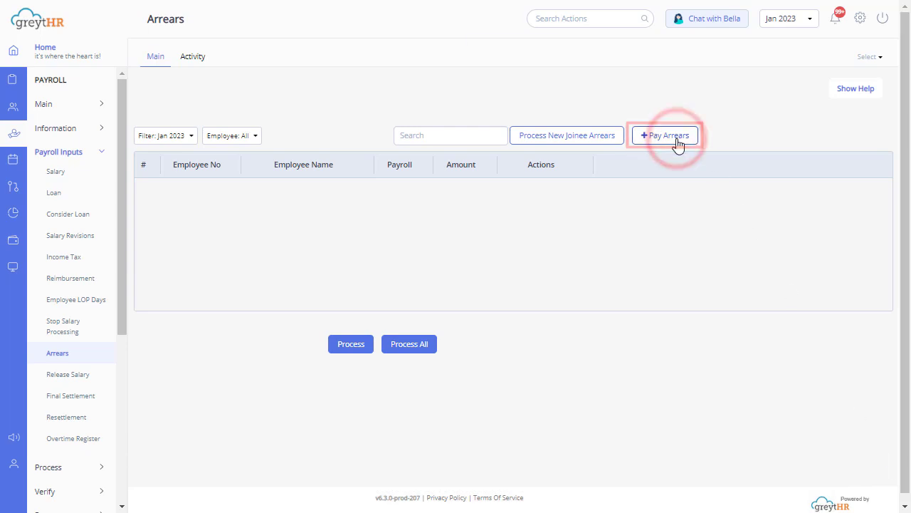
Set Arrear Effective From to 10 Nov 2022 and continue to employee selection.
{"action": "left_click", "coordinate": [205, 246]}
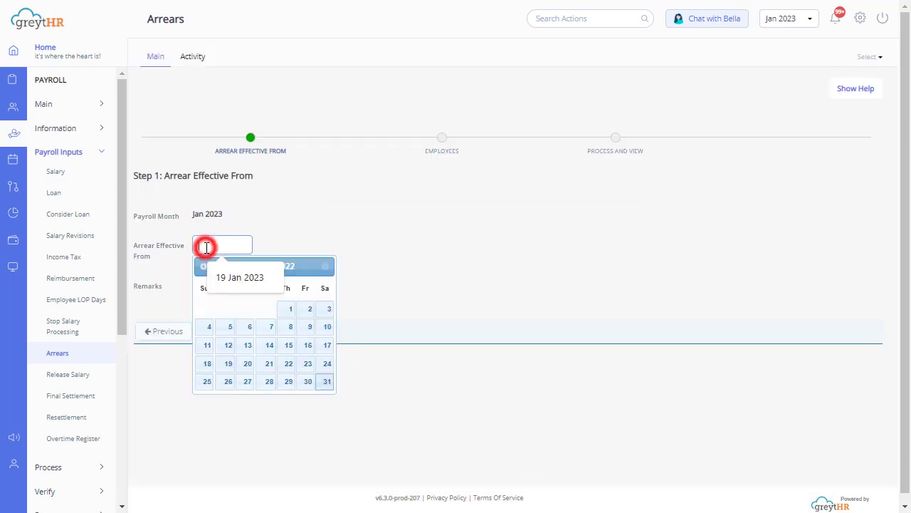
{"action": "left_click", "coordinate": [203, 266]}
{"action": "left_click", "coordinate": [289, 326]}
{"action": "left_click", "coordinate": [277, 293]}
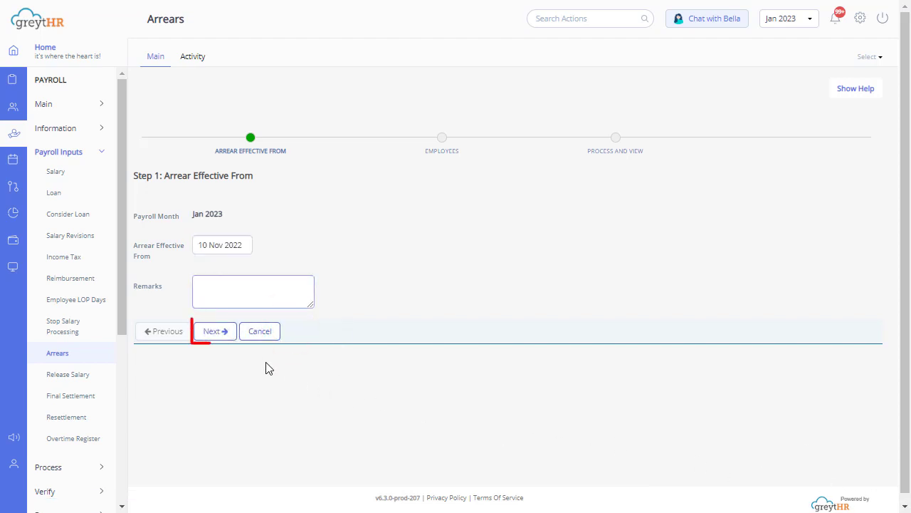
{"action": "left_click", "coordinate": [217, 333]}
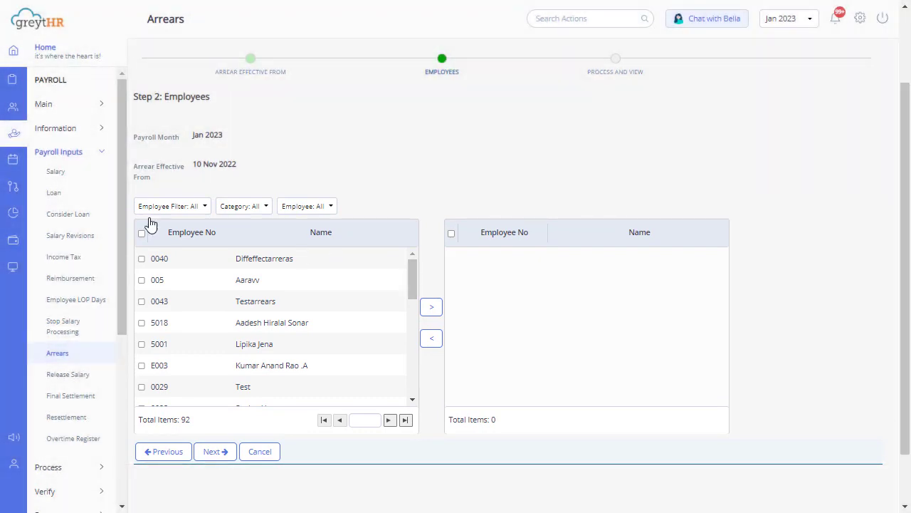
Move only the revised employee to the arrears list and process 2,28,958 of arrears.
{"action": "left_click", "coordinate": [200, 208]}
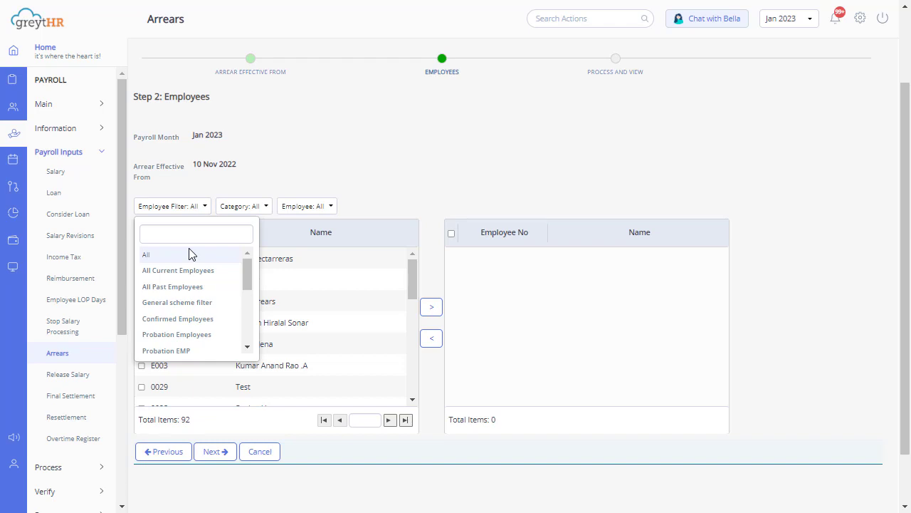
{"action": "left_click", "coordinate": [310, 208]}
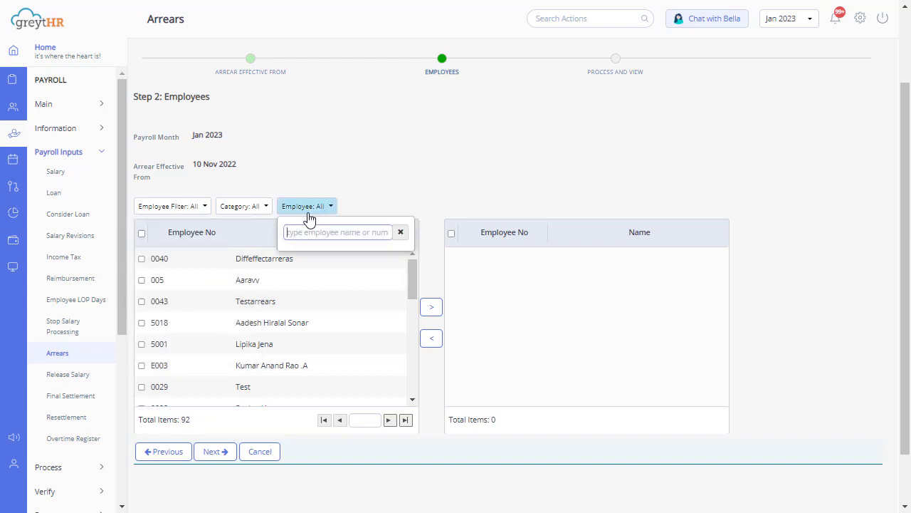
{"action": "left_click", "coordinate": [307, 209]}
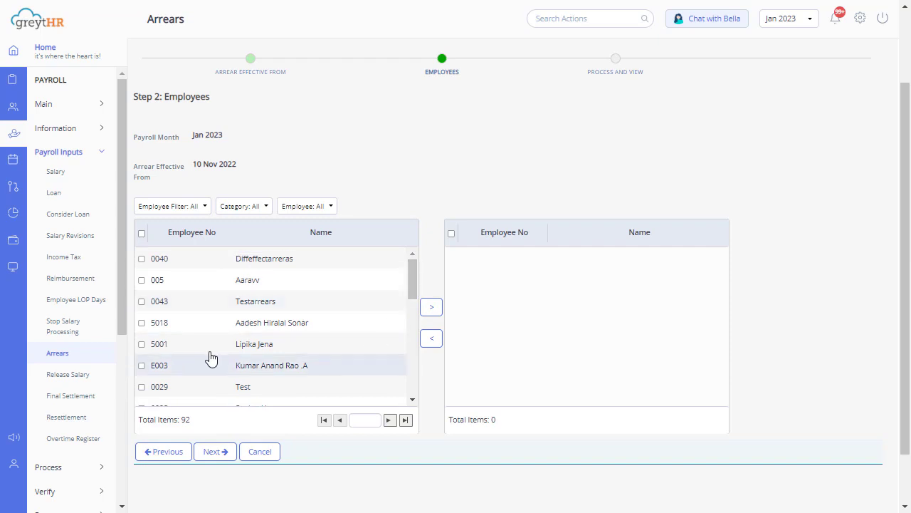
{"action": "left_click", "coordinate": [142, 345]}
{"action": "left_click", "coordinate": [431, 307]}
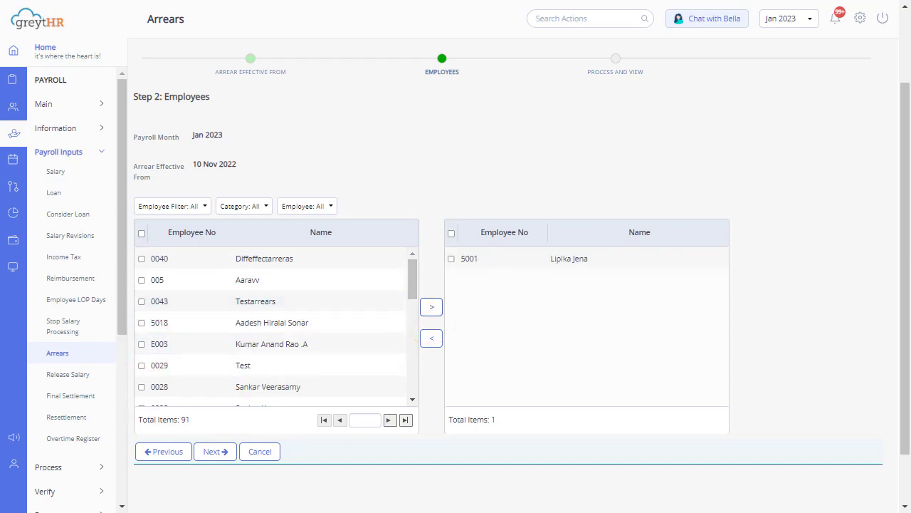
{"action": "left_click", "coordinate": [217, 453]}
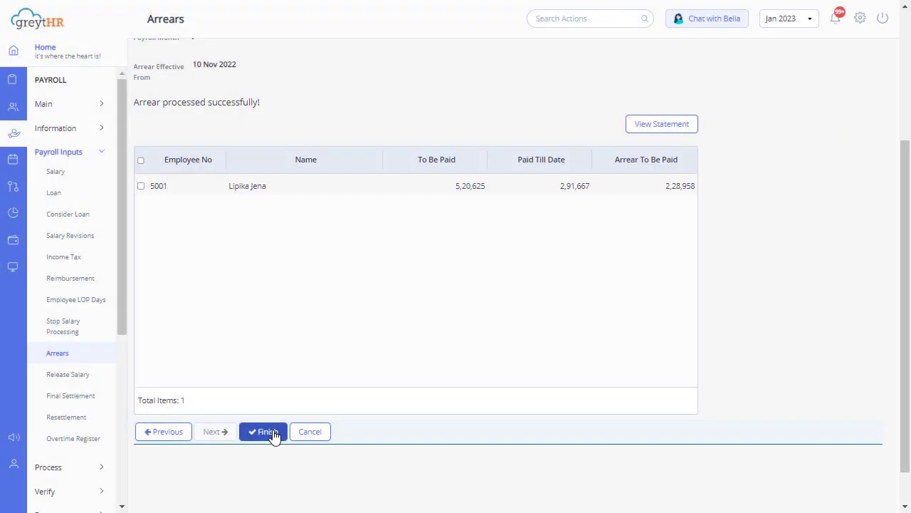
Finish the arrears payment and process the Jan 2023 batch totalling 2,28,958.00.
{"action": "left_click", "coordinate": [269, 433]}
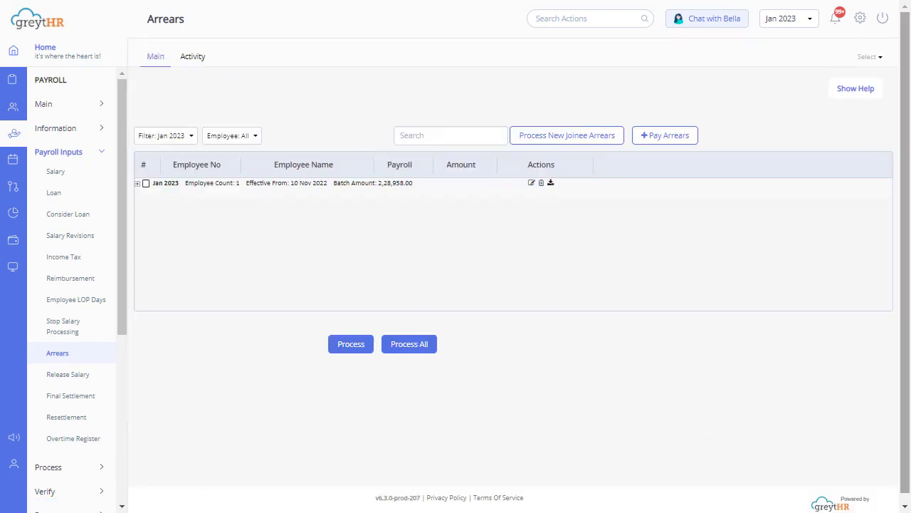
{"action": "left_click", "coordinate": [136, 183]}
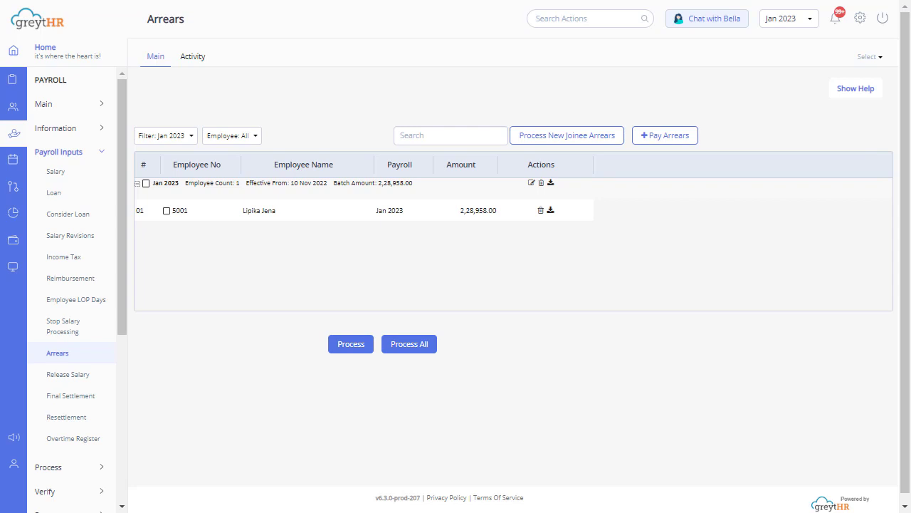
{"action": "left_click", "coordinate": [146, 184]}
{"action": "left_click", "coordinate": [362, 345]}
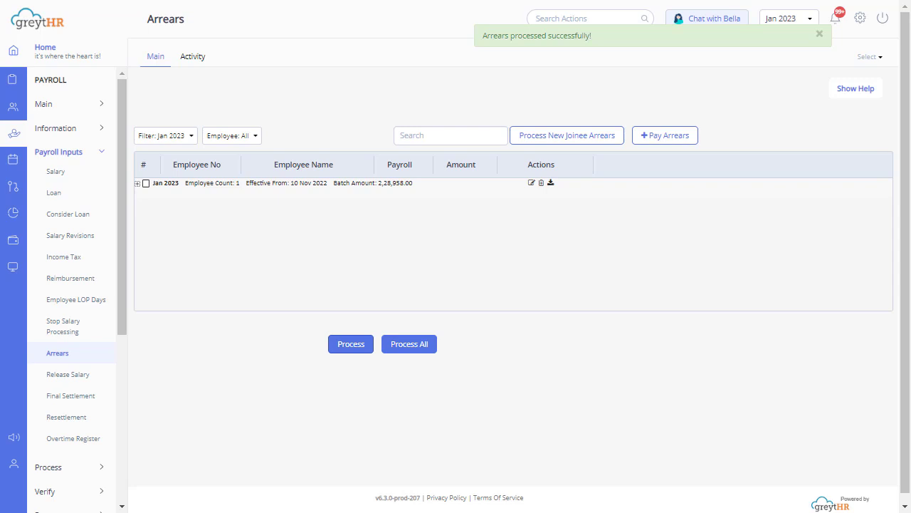
{"action": "left_click", "coordinate": [453, 25]}
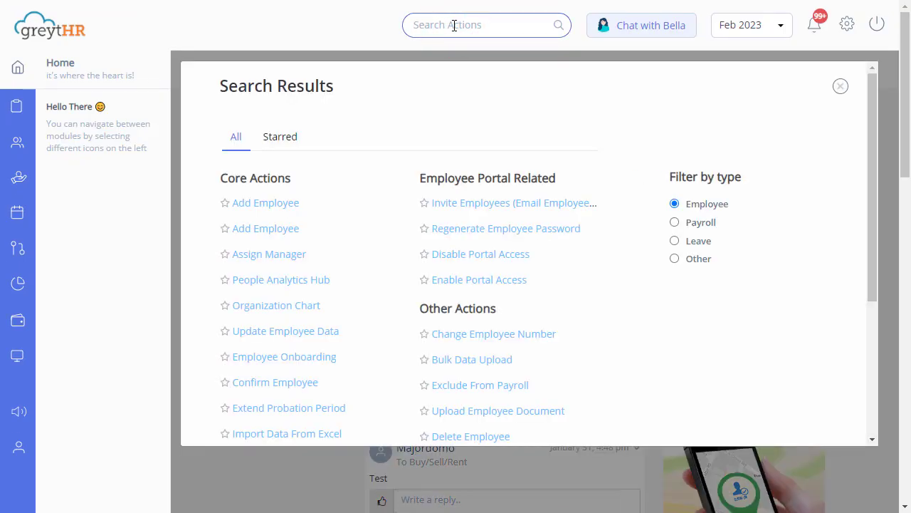
Set the Excel importer to Add/Revise Salary and download and open its sample file.
{"action": "type", "text": "im"}
{"action": "left_click", "coordinate": [313, 168]}
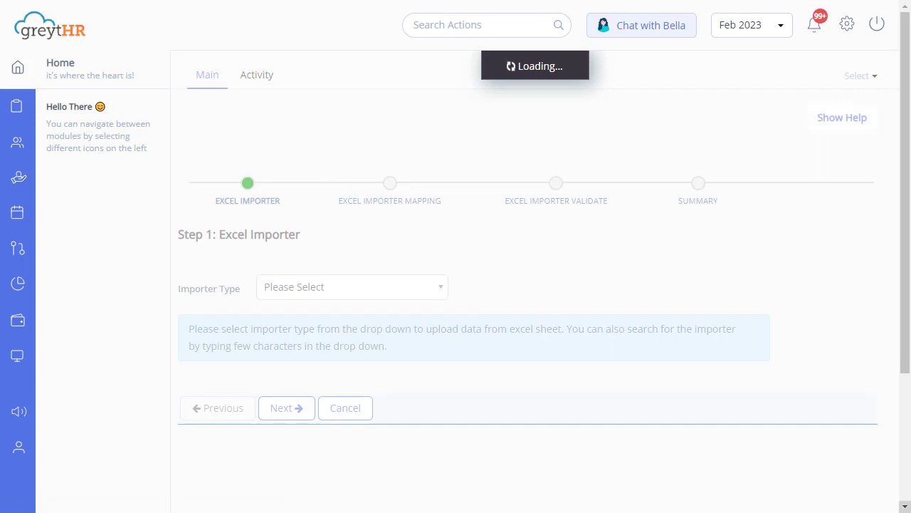
{"action": "left_click", "coordinate": [306, 287]}
{"action": "left_click", "coordinate": [306, 316]}
{"action": "type", "text": "Add"}
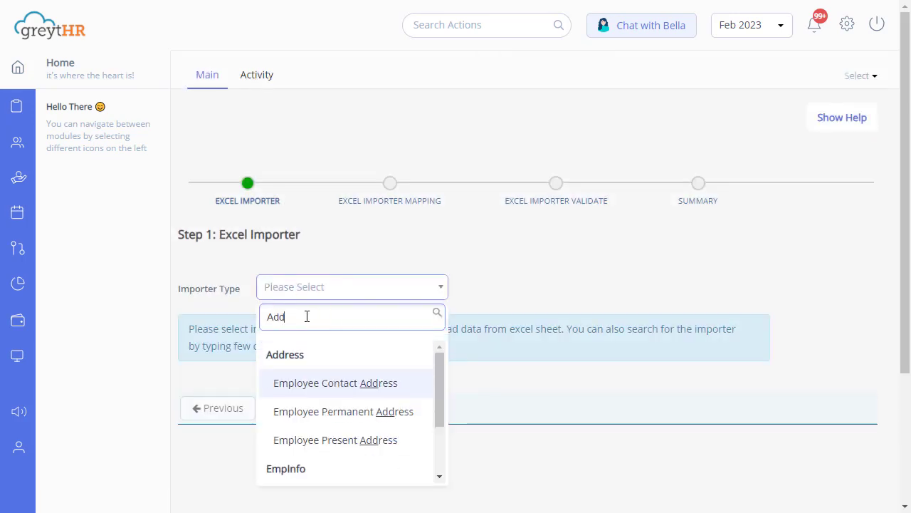
{"action": "left_click", "coordinate": [439, 411]}
{"action": "left_click_drag", "start_coordinate": [438, 426], "coordinate": [429, 472]}
{"action": "left_click", "coordinate": [350, 477]}
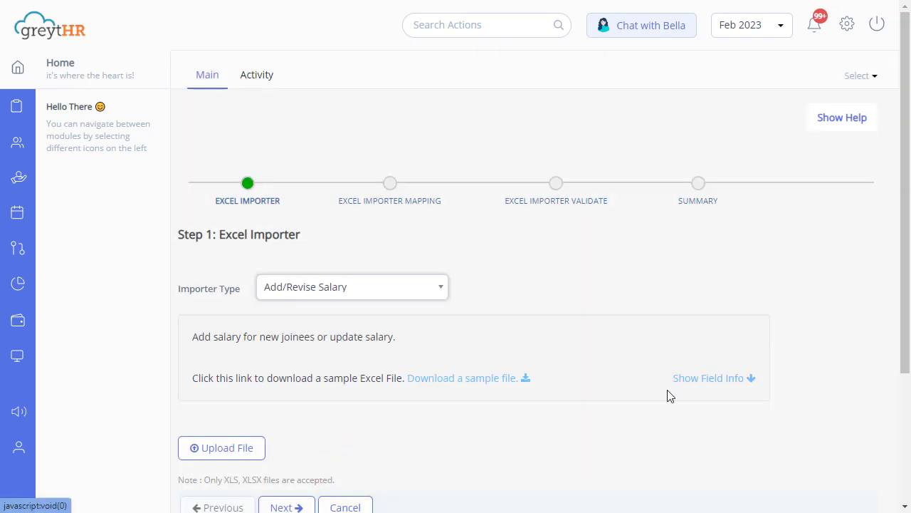
{"action": "left_click", "coordinate": [490, 387]}
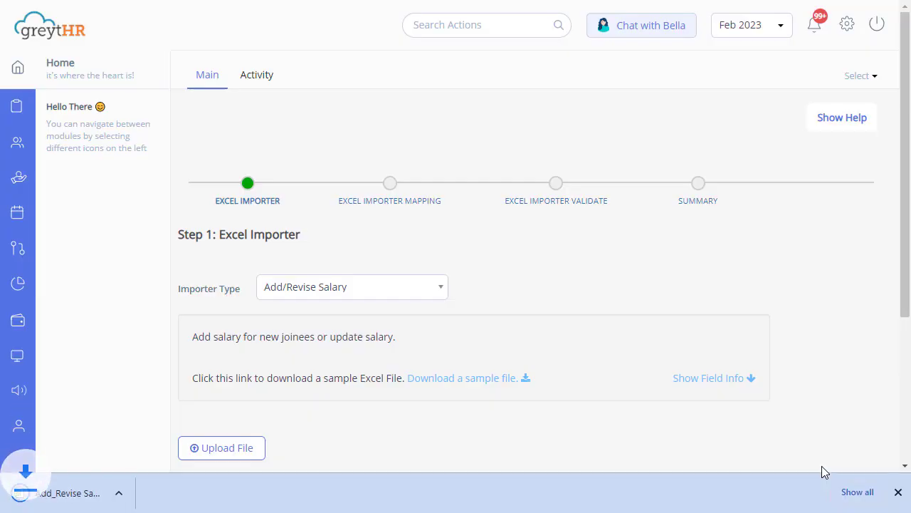
{"action": "left_click", "coordinate": [101, 494]}
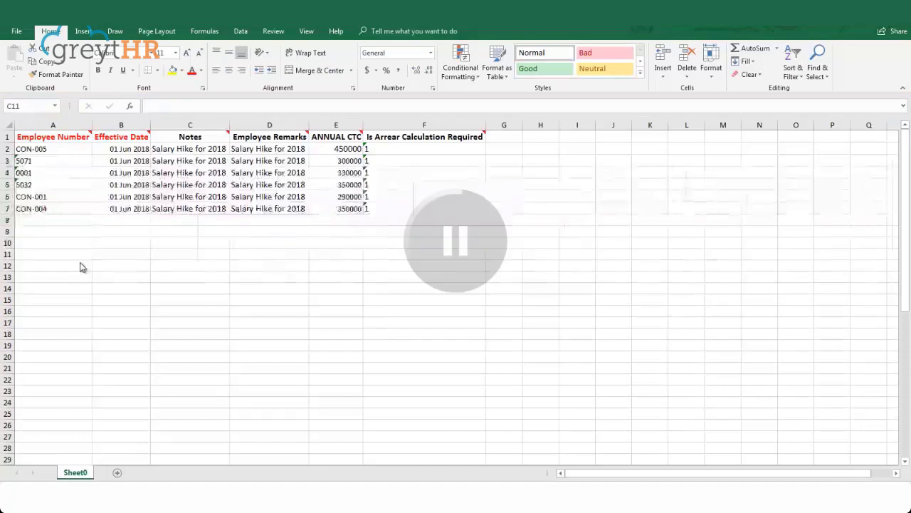
Convert Employee Numbers in A2:A7 to text via Text to Columns, then select columns B and C.
{"action": "left_click_drag", "start_coordinate": [58, 146], "coordinate": [63, 211]}
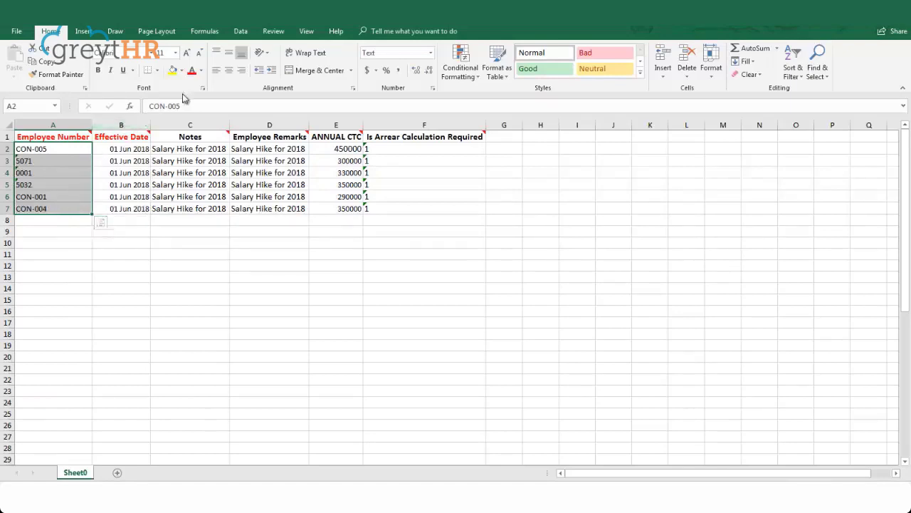
{"action": "left_click", "coordinate": [240, 31]}
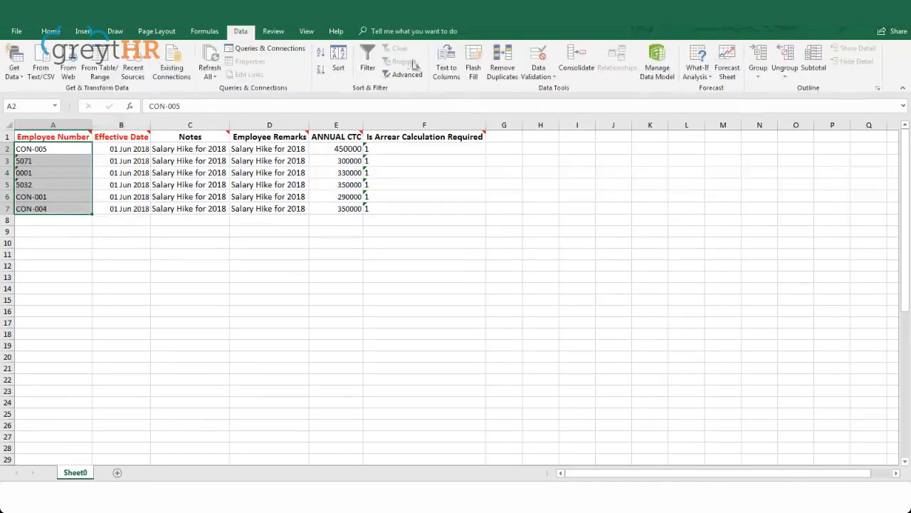
{"action": "left_click", "coordinate": [445, 72]}
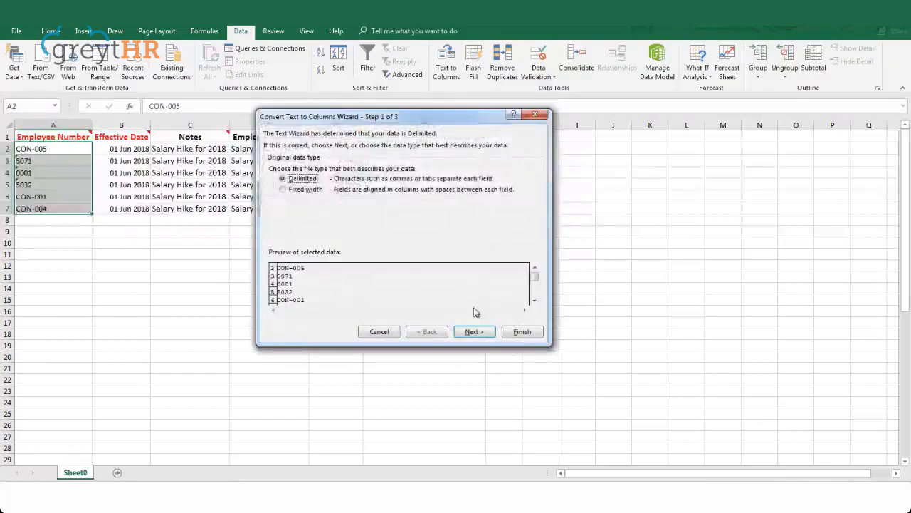
{"action": "left_click", "coordinate": [475, 333]}
{"action": "left_click", "coordinate": [475, 333]}
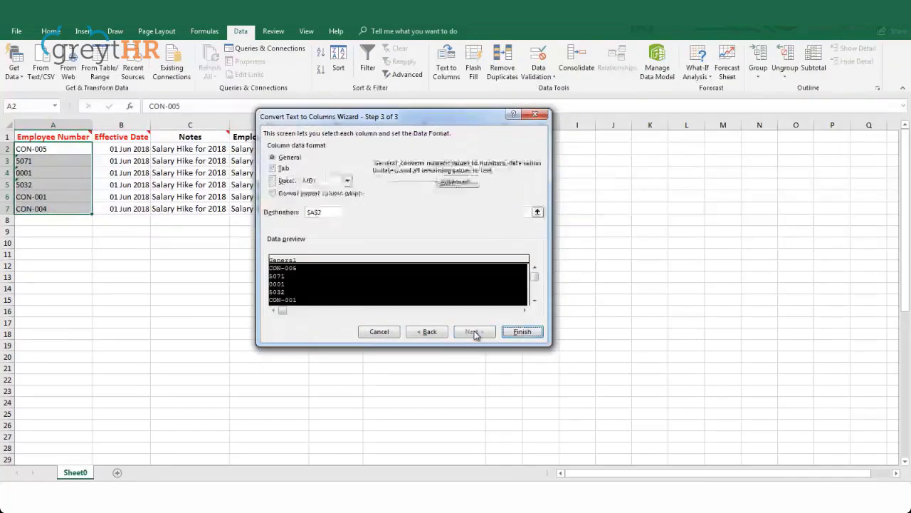
{"action": "left_click", "coordinate": [274, 169]}
{"action": "left_click", "coordinate": [522, 331]}
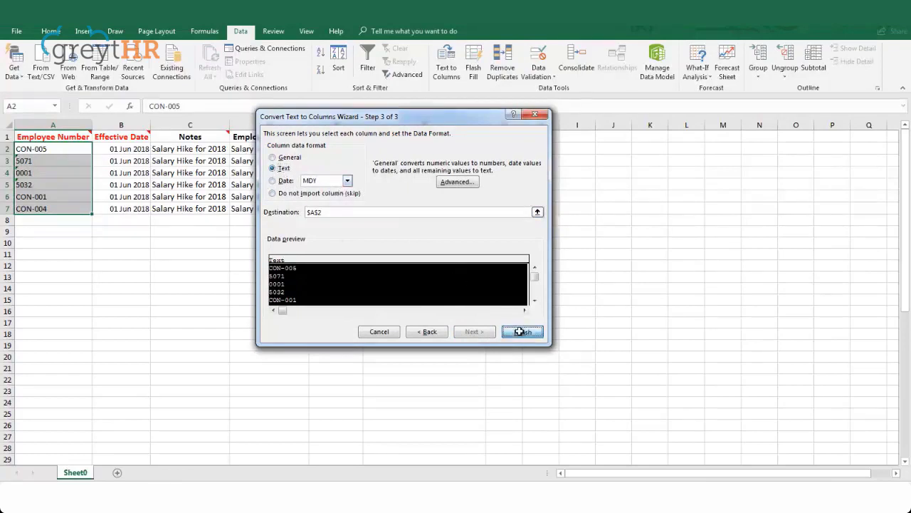
{"action": "left_click_drag", "start_coordinate": [121, 148], "coordinate": [122, 208]}
{"action": "left_click_drag", "start_coordinate": [178, 157], "coordinate": [181, 206]}
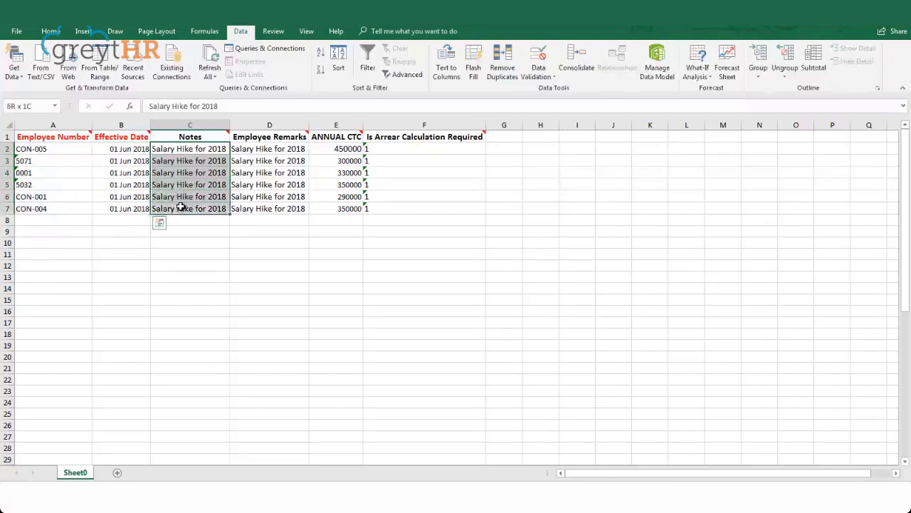
Review the Employee Remarks, ANNUAL CTC and Is Arrear Calculation Required values in D2:F7.
{"action": "left_click_drag", "start_coordinate": [263, 149], "coordinate": [264, 210]}
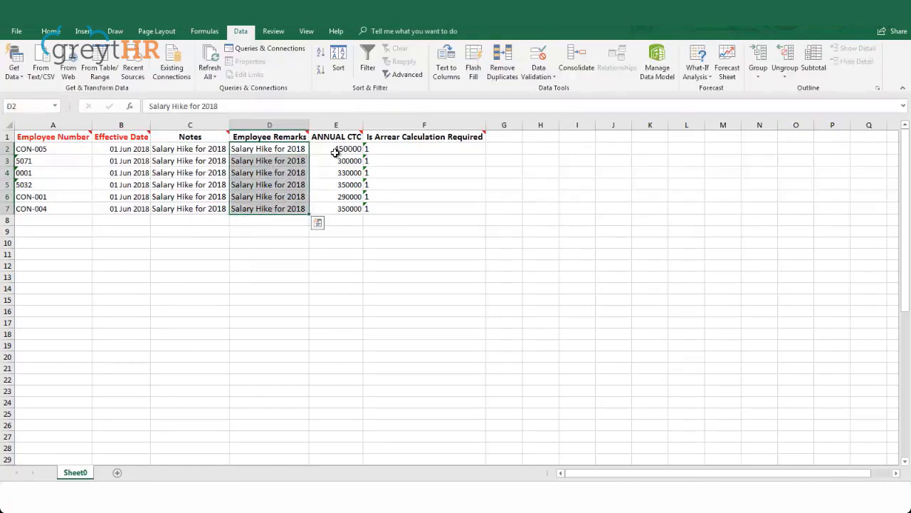
{"action": "left_click_drag", "start_coordinate": [336, 152], "coordinate": [336, 210]}
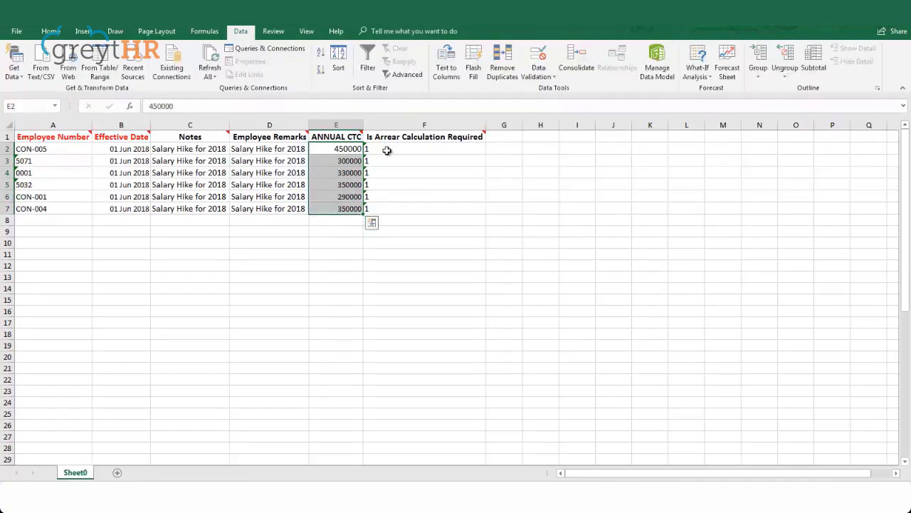
{"action": "left_click_drag", "start_coordinate": [387, 151], "coordinate": [391, 208]}
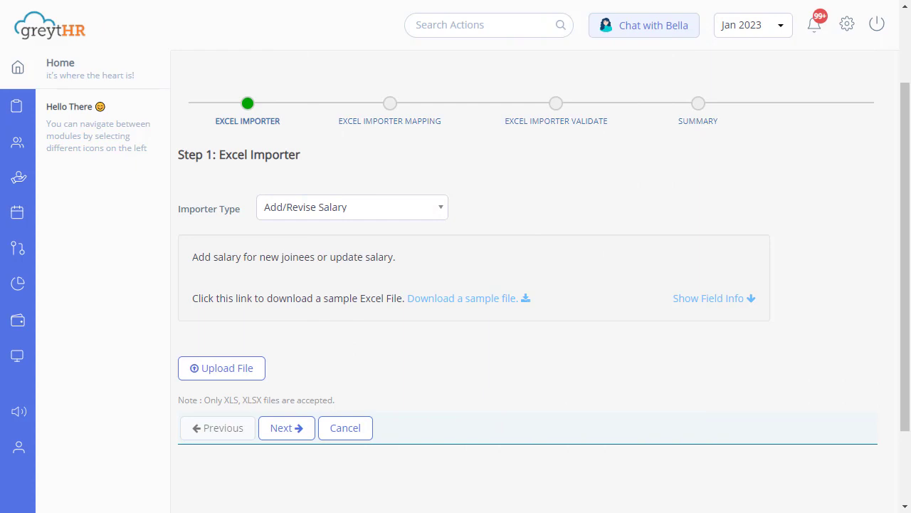
Upload Add_Revise Salary (1).xls from the Downloads folder and advance to Step 2 mapping.
{"action": "left_click", "coordinate": [238, 376]}
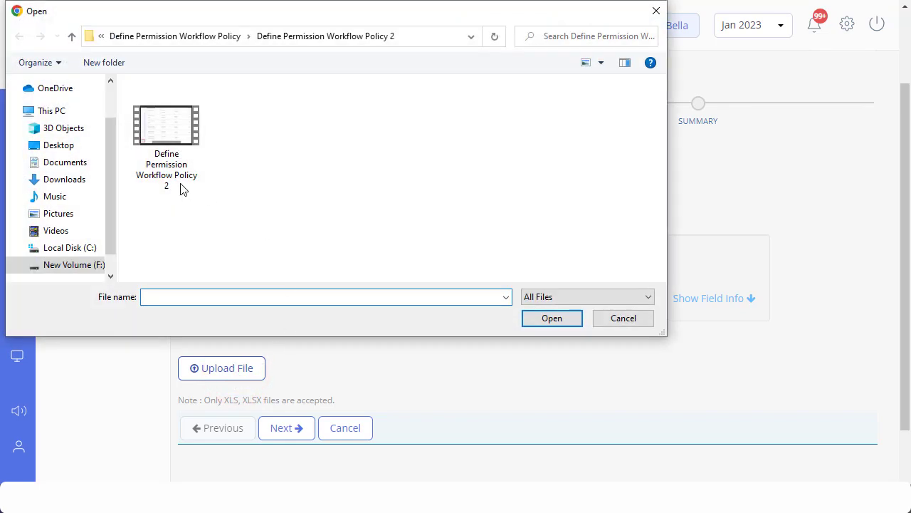
{"action": "left_click", "coordinate": [85, 181]}
{"action": "left_click", "coordinate": [198, 121]}
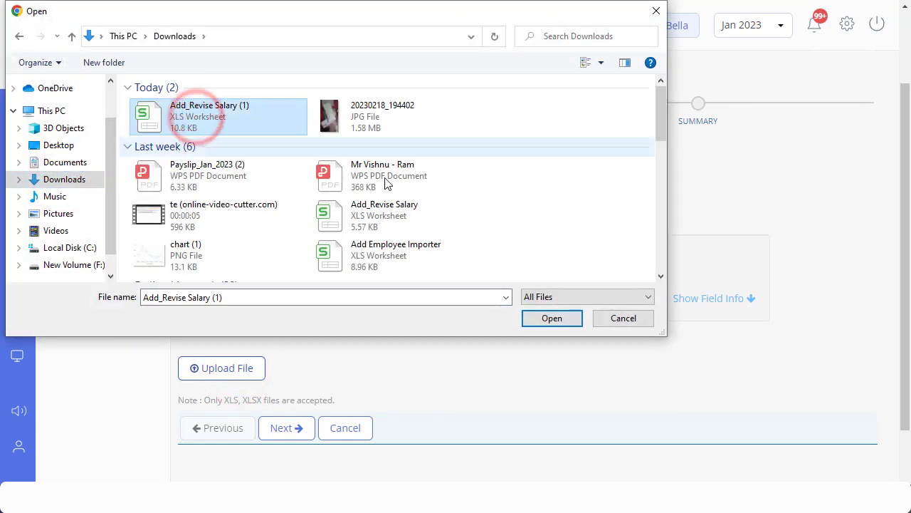
{"action": "left_click", "coordinate": [548, 319]}
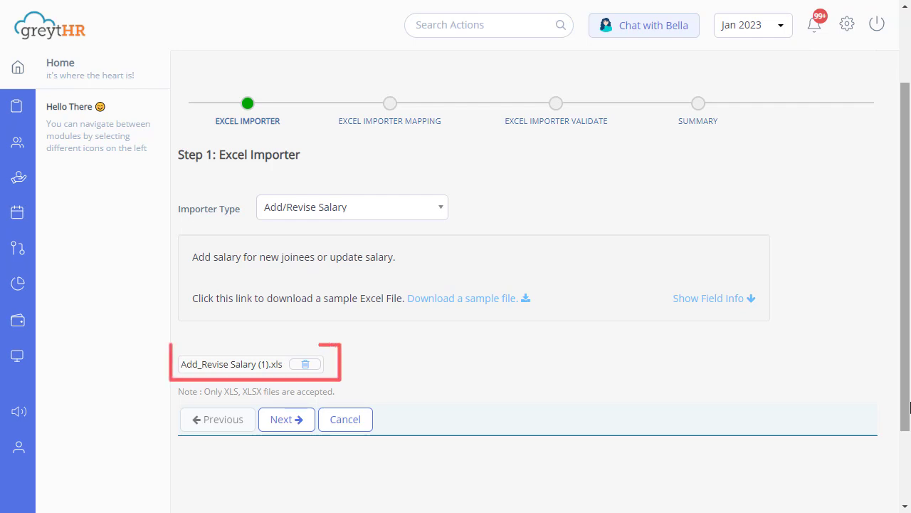
{"action": "left_click", "coordinate": [298, 420]}
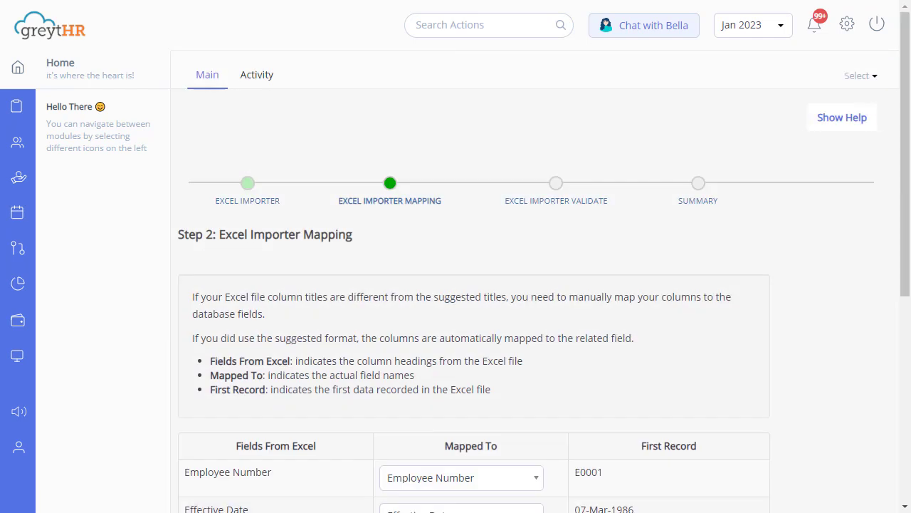
Review the mapped salary columns, confirm them, and run the import from the Validate step.
{"action": "scroll", "coordinate": [470, 285], "scroll_direction": "down", "scroll_amount": 2}
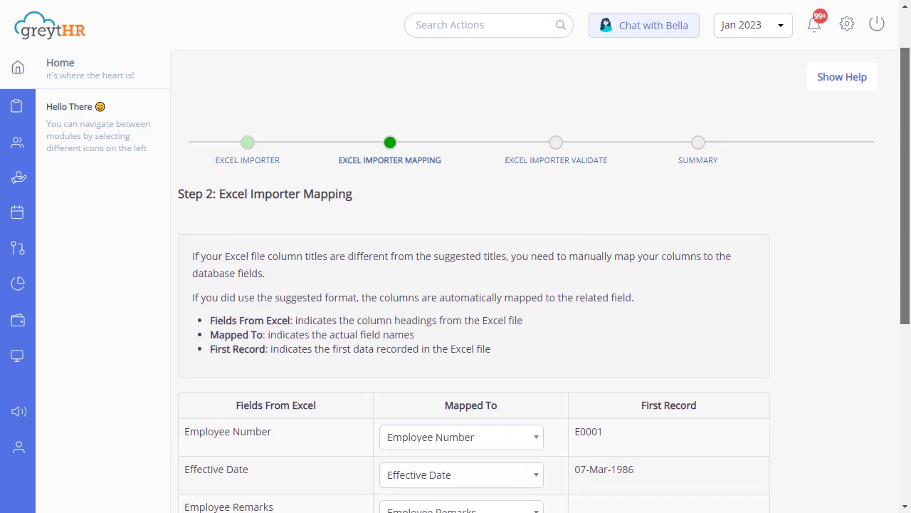
{"action": "scroll", "coordinate": [470, 284], "scroll_direction": "down", "scroll_amount": 1}
{"action": "scroll", "coordinate": [909, 403], "scroll_direction": "down", "scroll_amount": 2}
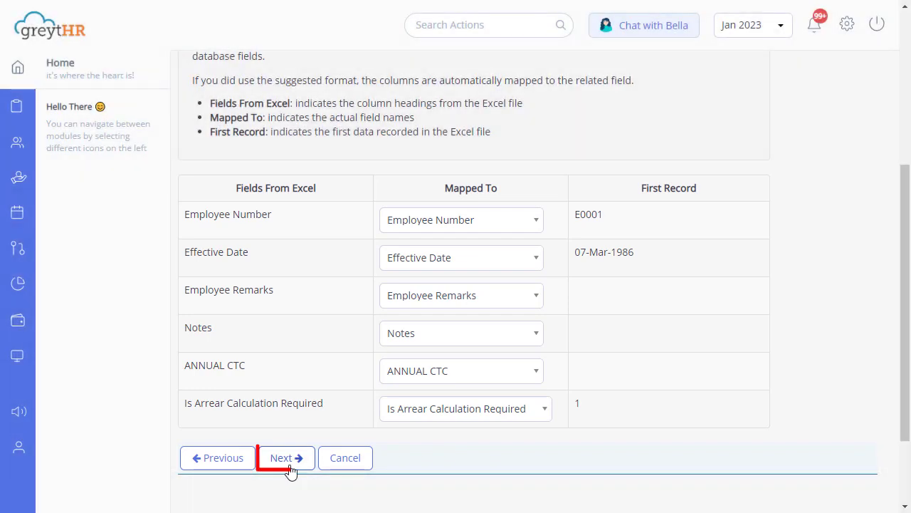
{"action": "left_click", "coordinate": [289, 467]}
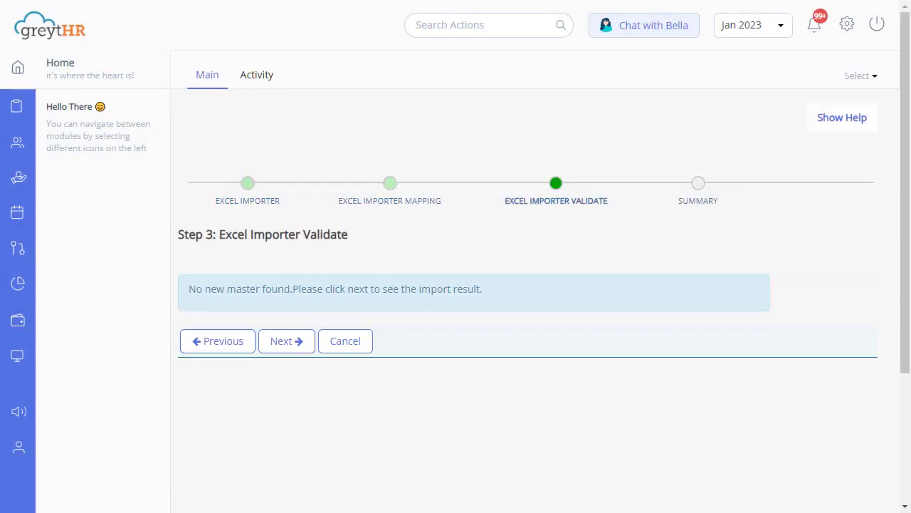
{"action": "left_click", "coordinate": [287, 342]}
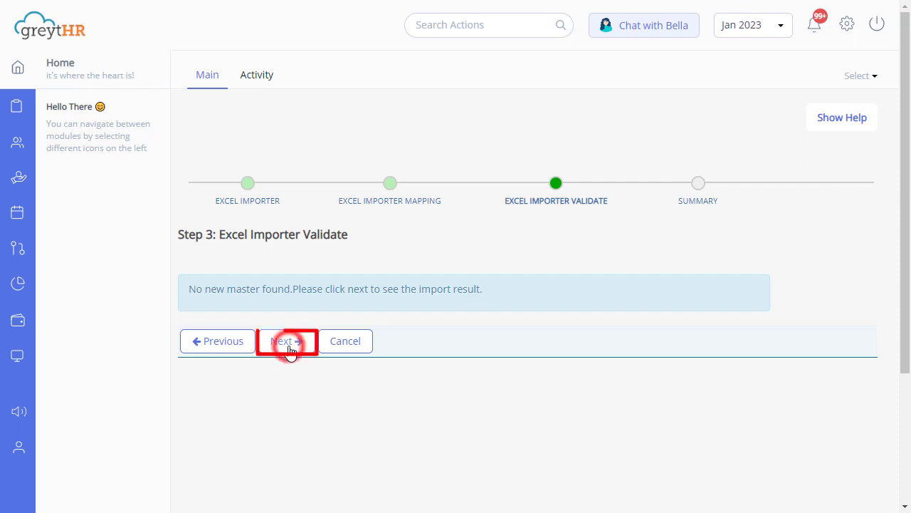